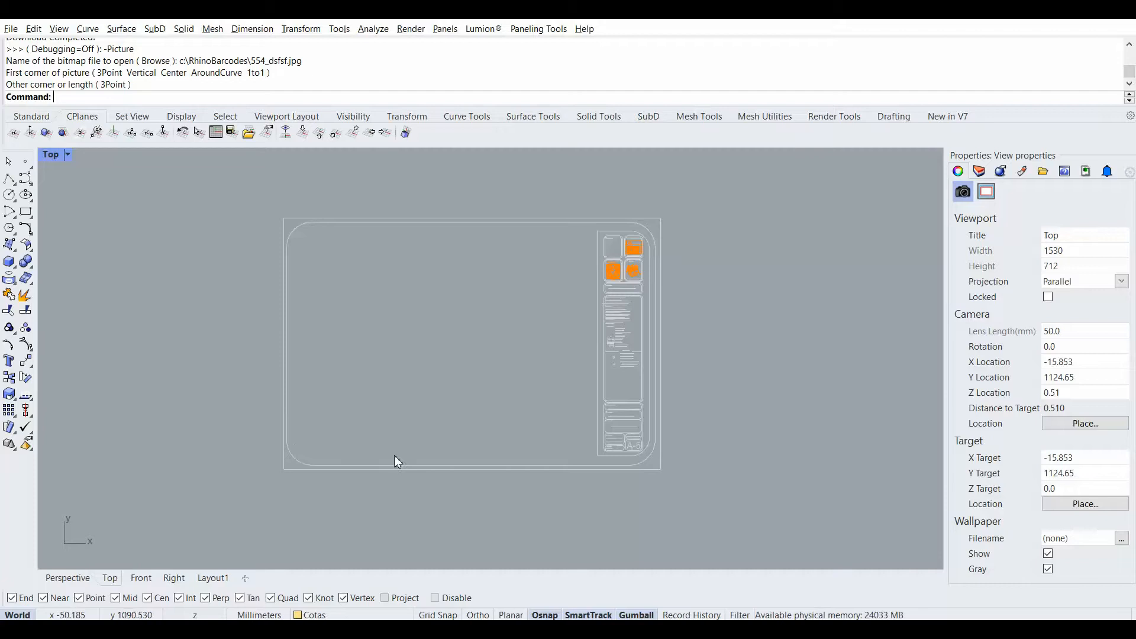
- Examine the drawing sheet and its title block in the Top view for a place for the barcode
scroll(573, 431, "up", 2)
mouse_move(516, 416)
right_mouse_down()
mouse_move(558, 493)
mouse_move(570, 414)
right_mouse_up()
scroll(513, 457, "up", 2)
right_click_drag(489, 389, 482, 408)
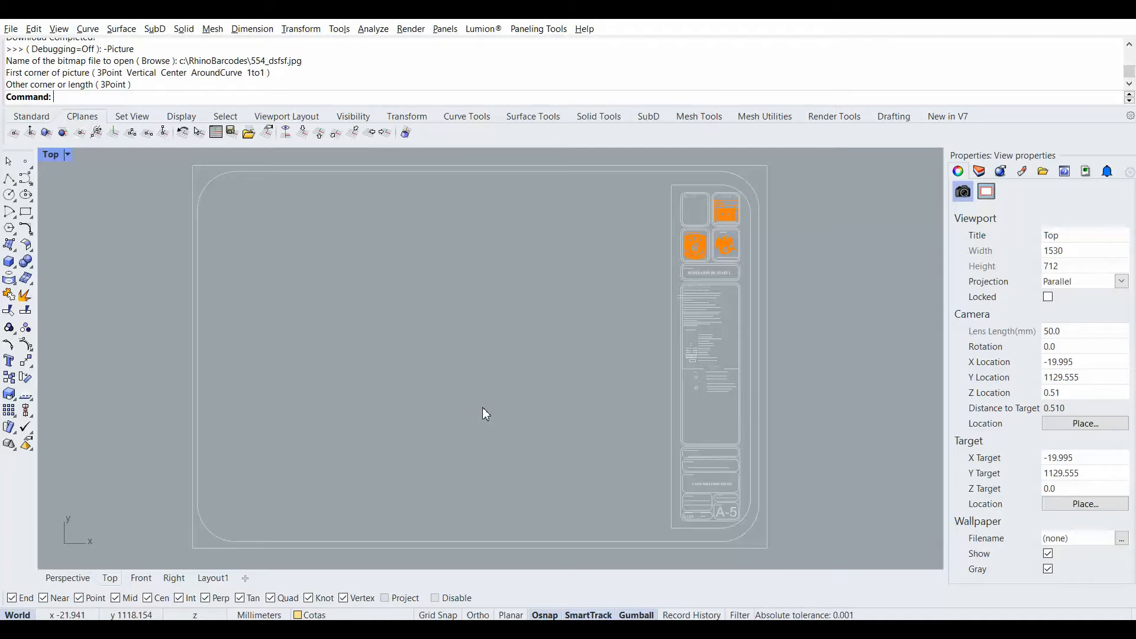
scroll(703, 473, "up", 4)
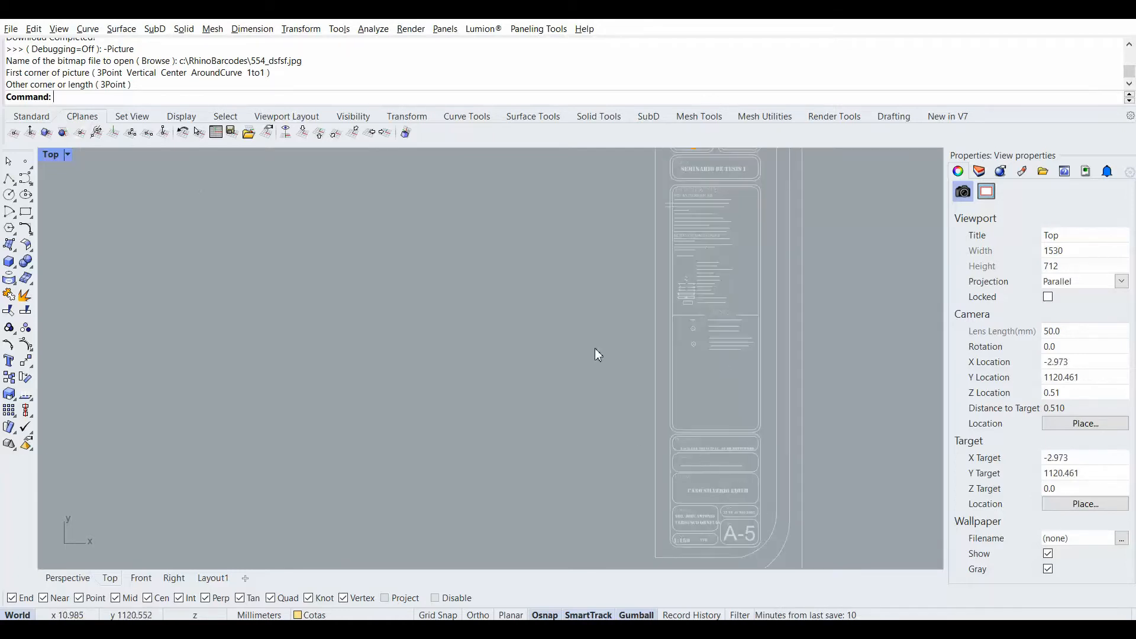
scroll(763, 423, "down", 2)
scroll(481, 347, "down", 4)
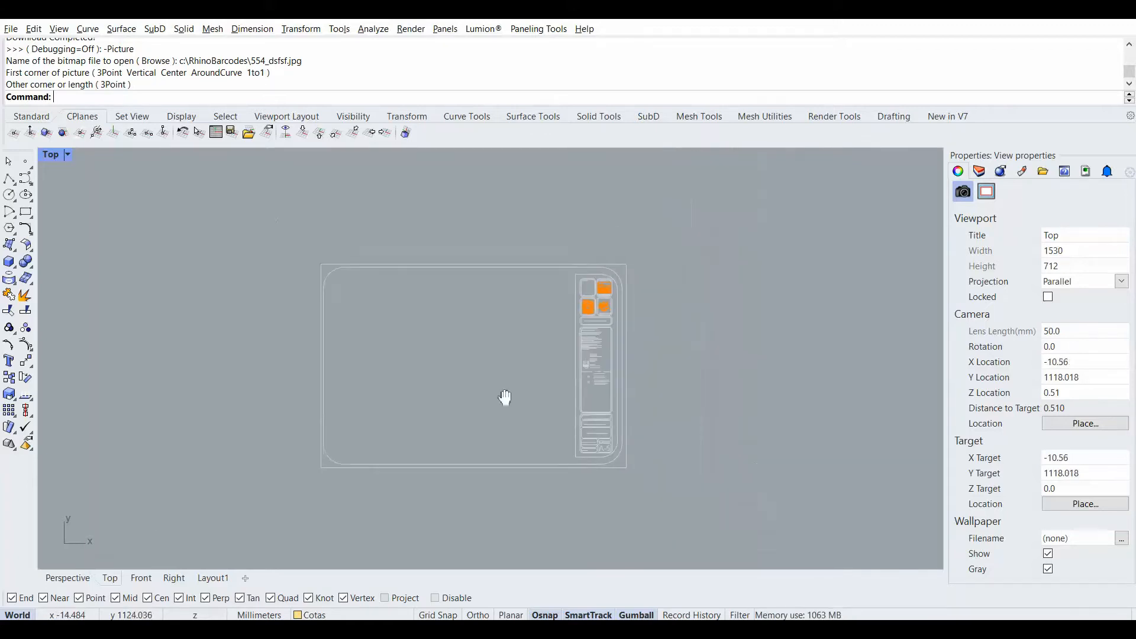
scroll(474, 373, "up", 3)
- Switch to Visual Studio Code, run the Python barcode script and generate a barcode for the text 2021_Panle23_Fabrication
key("alt+Tab")
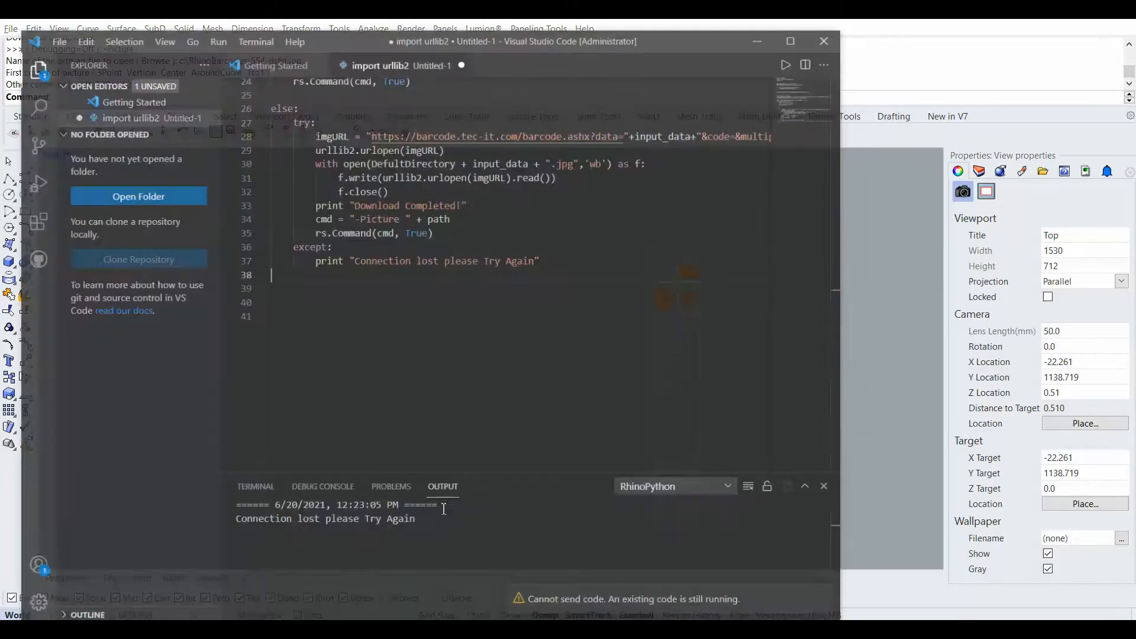
key("F2")
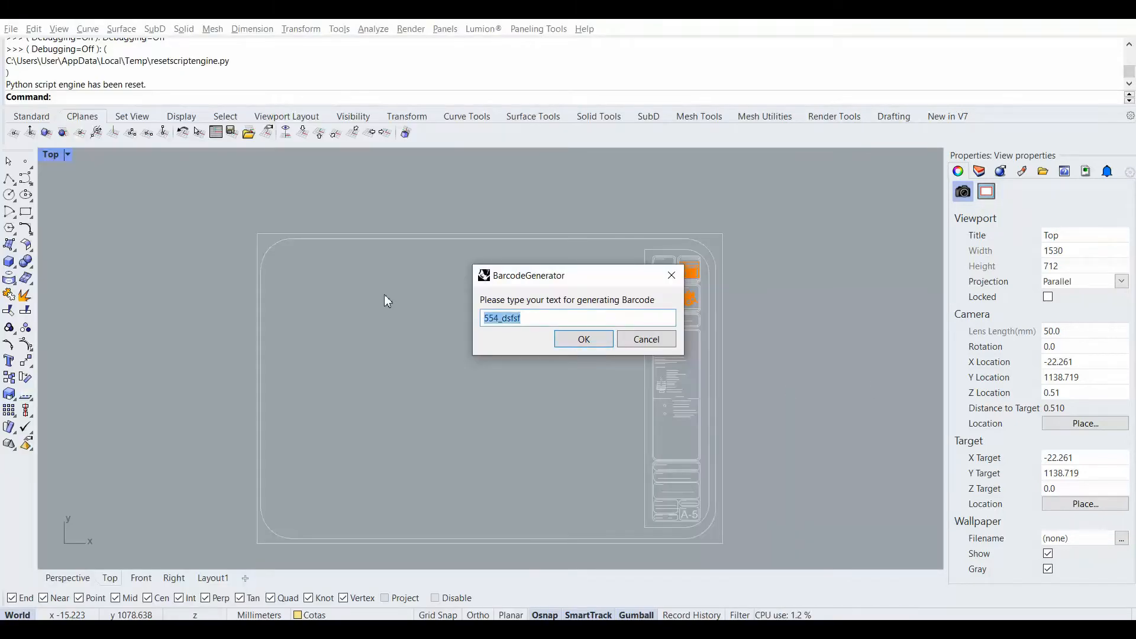
key("BackSpace")
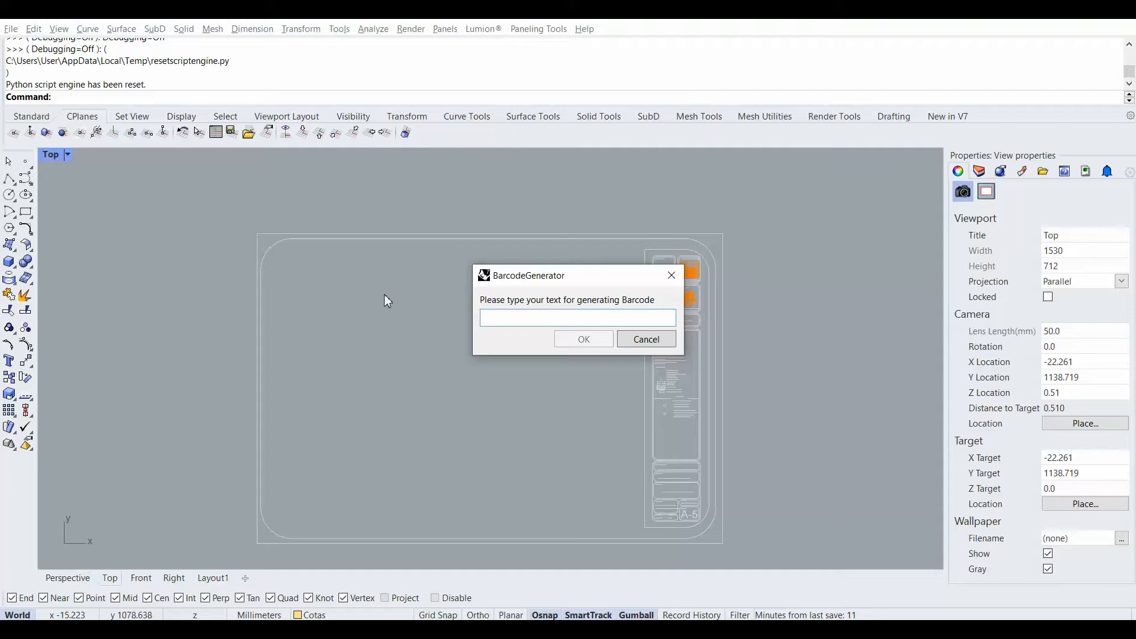
type("2021")
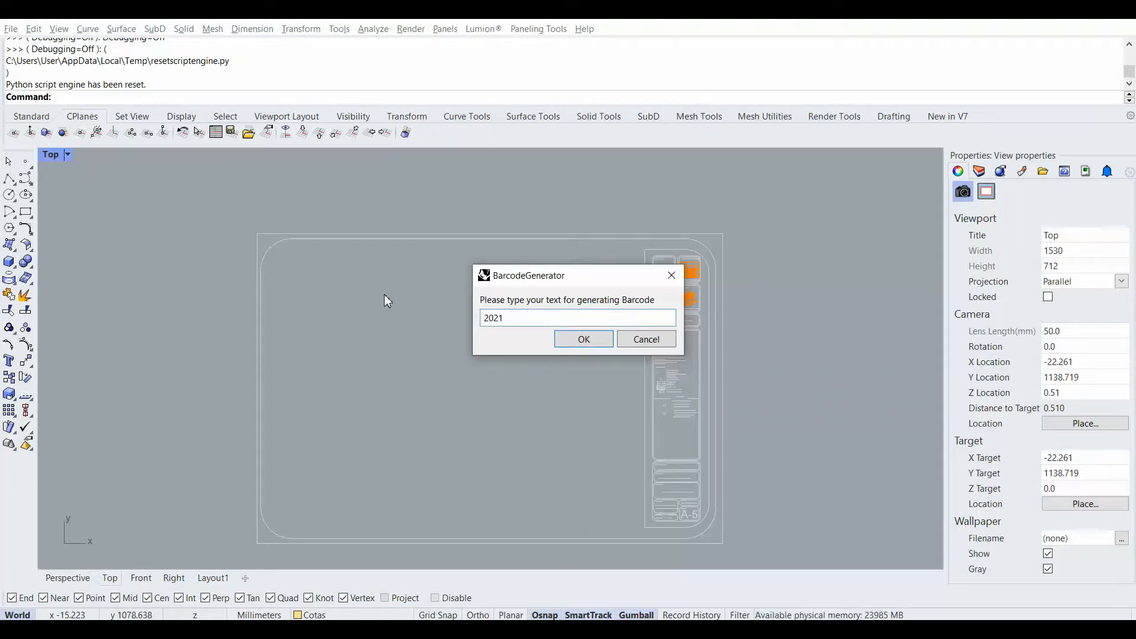
type("_Fabrication")
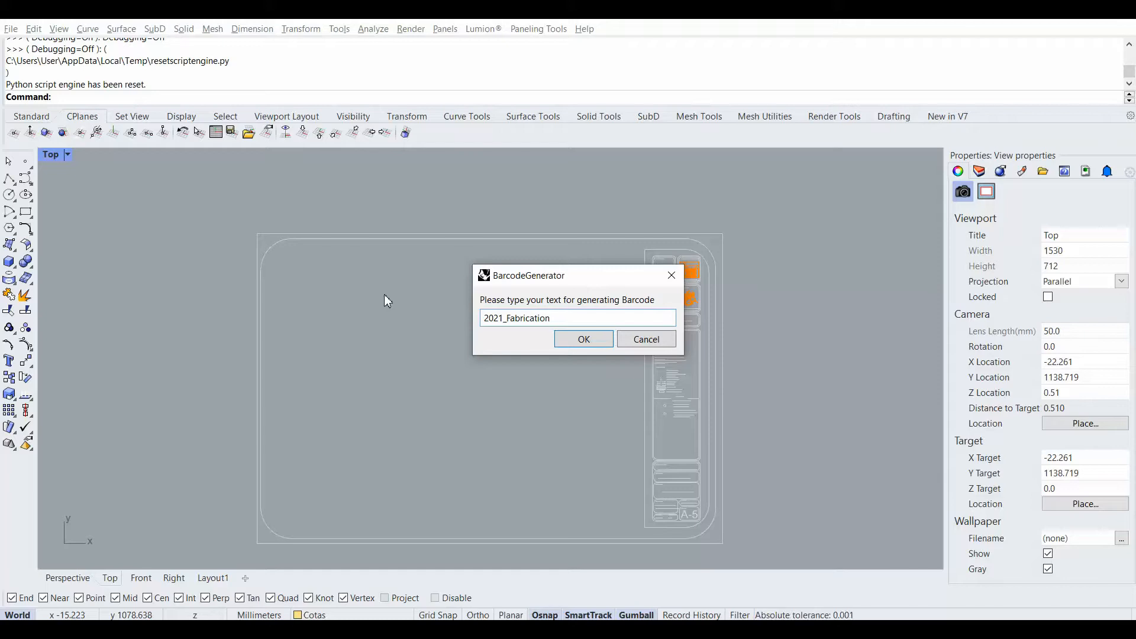
key("Left")
key("Left")
key("Left")
key("Left")
key("Left")
key("Left")
key("Left")
key("Left")
type("Panle23_")
key("Return")
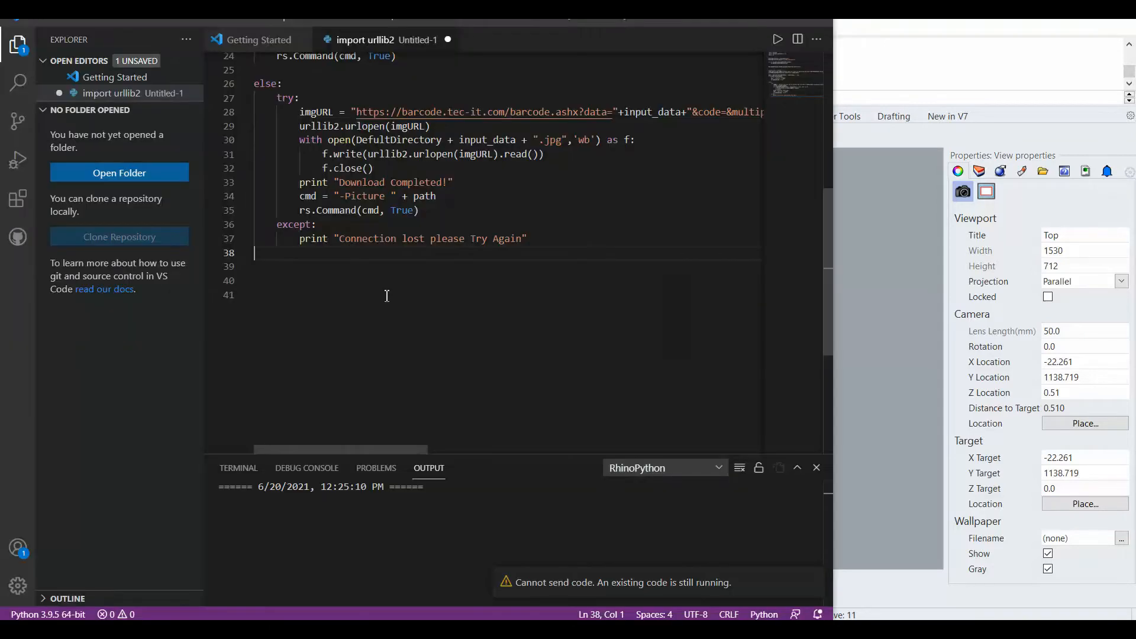
left_click(857, 262)
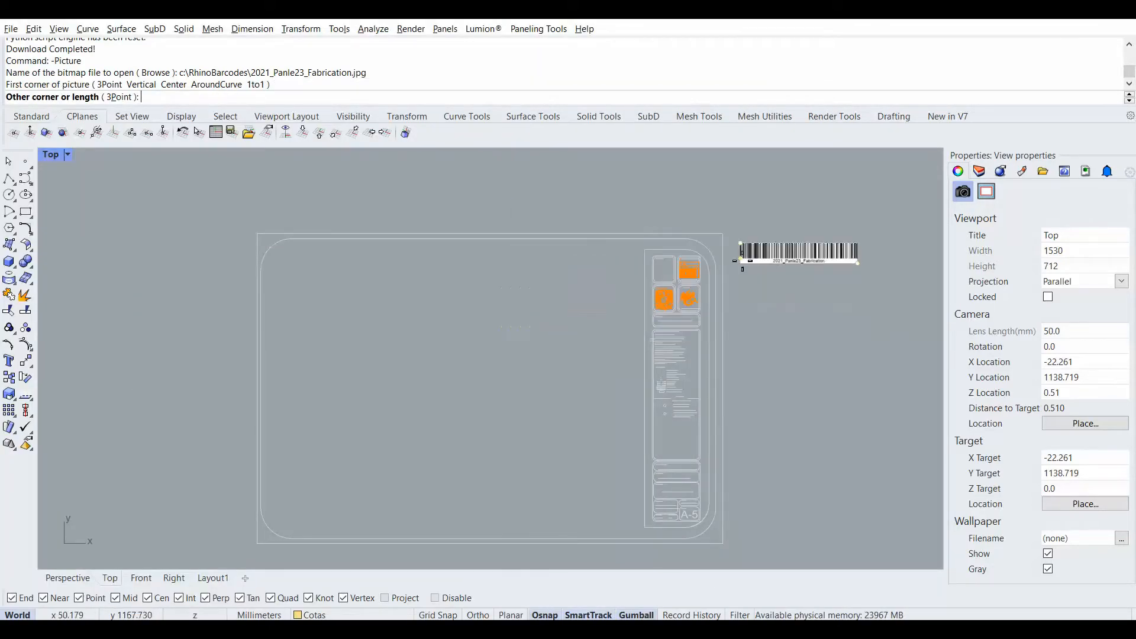
key("Escape")
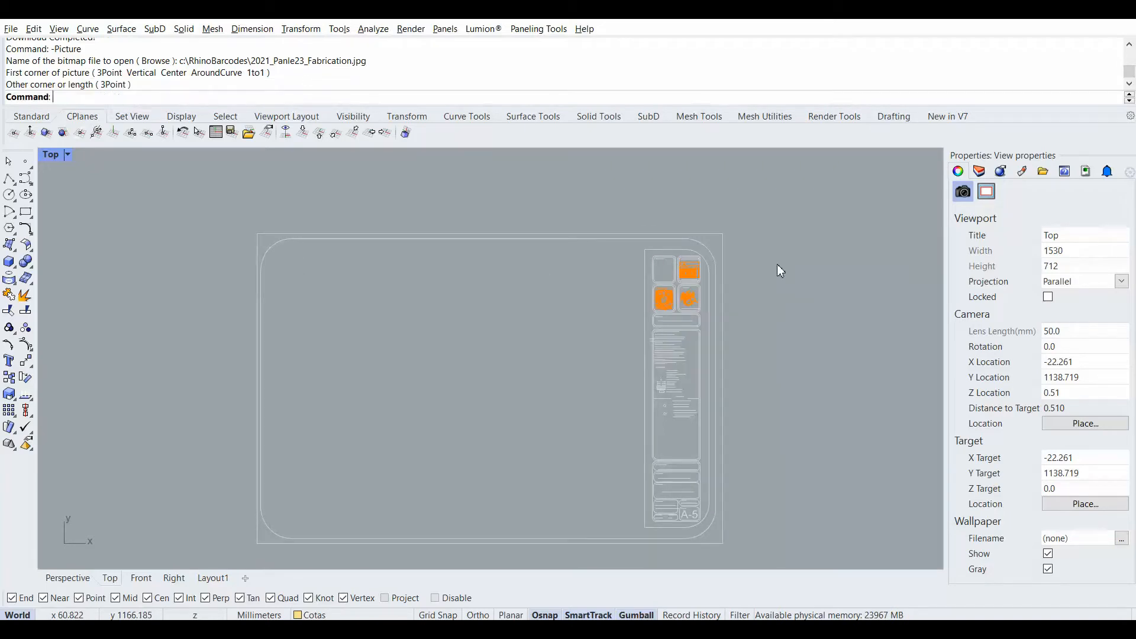
scroll(400, 270, "down", 3)
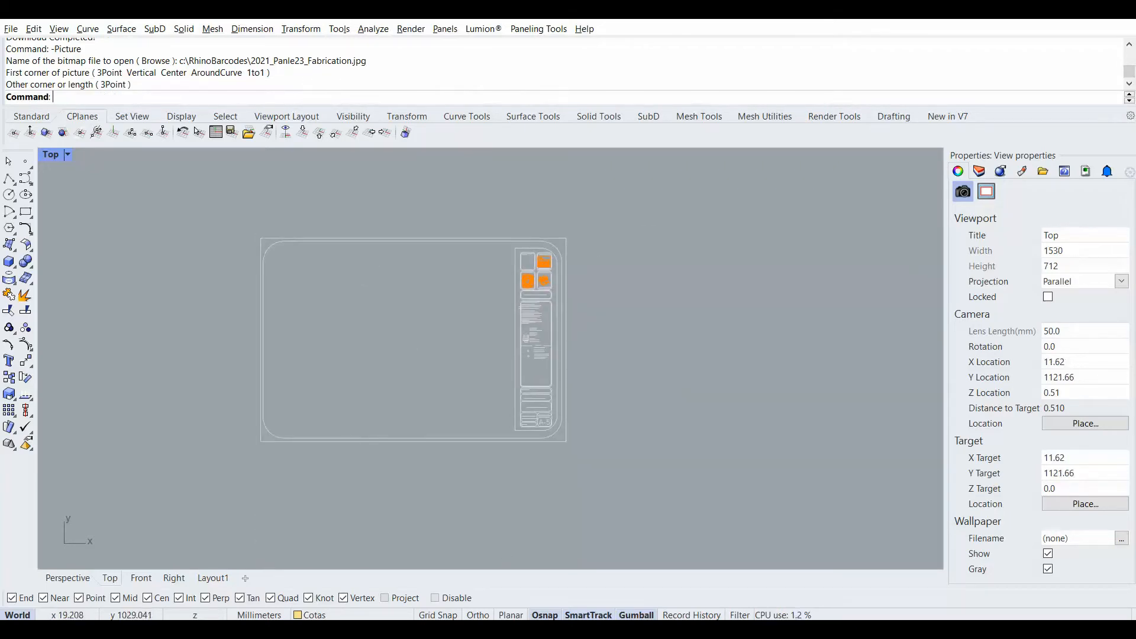
- Switch to Visual Studio Code and rerun the barcode script for the text 2021_Panle23_Fabrication
key("alt+Tab")
left_click_drag(542, 15, 347, 452)
key("ctrl+alt+r")
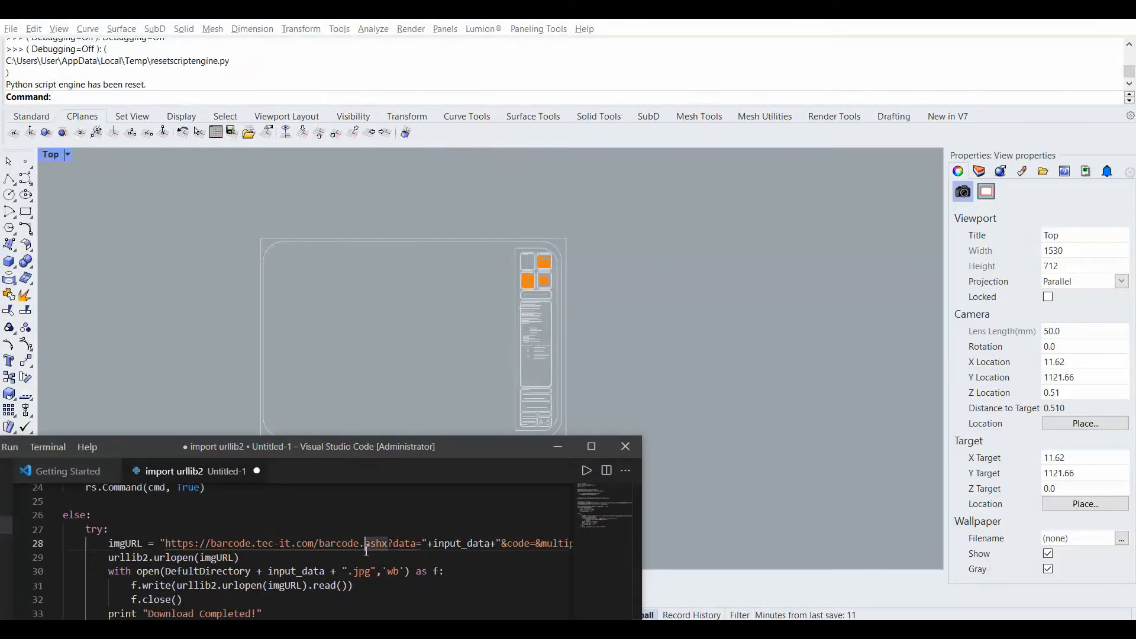
left_click(580, 337)
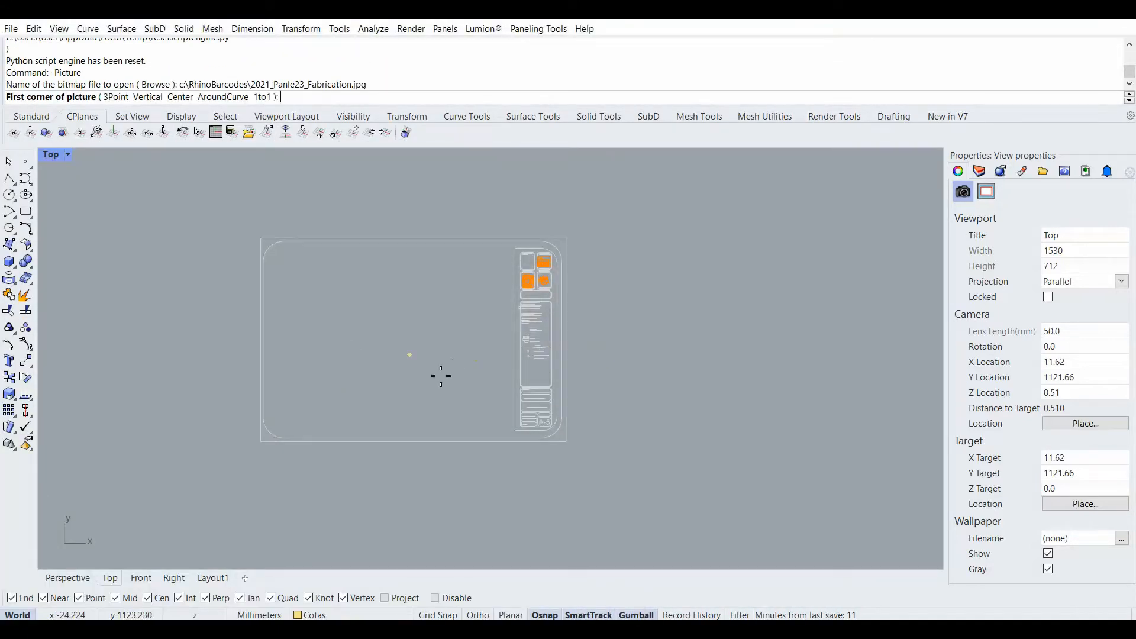
- Place the barcode picture in the lower part of the title block's notes box, starting at the centre of its lower-left rounded corner
scroll(513, 385, "up", 6)
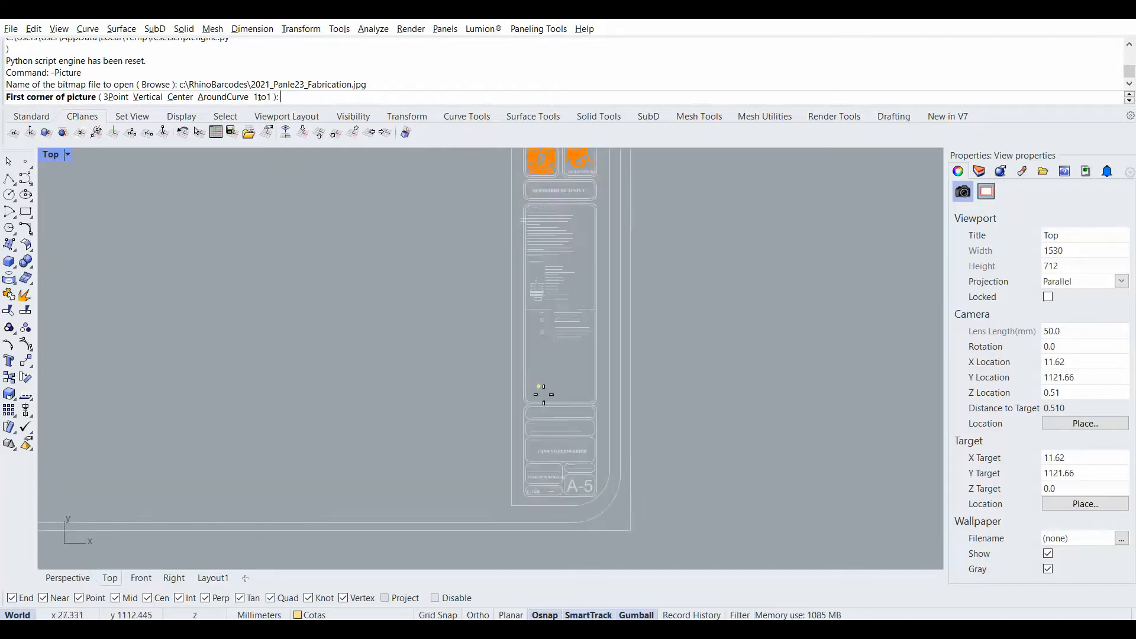
scroll(515, 404, "up", 3)
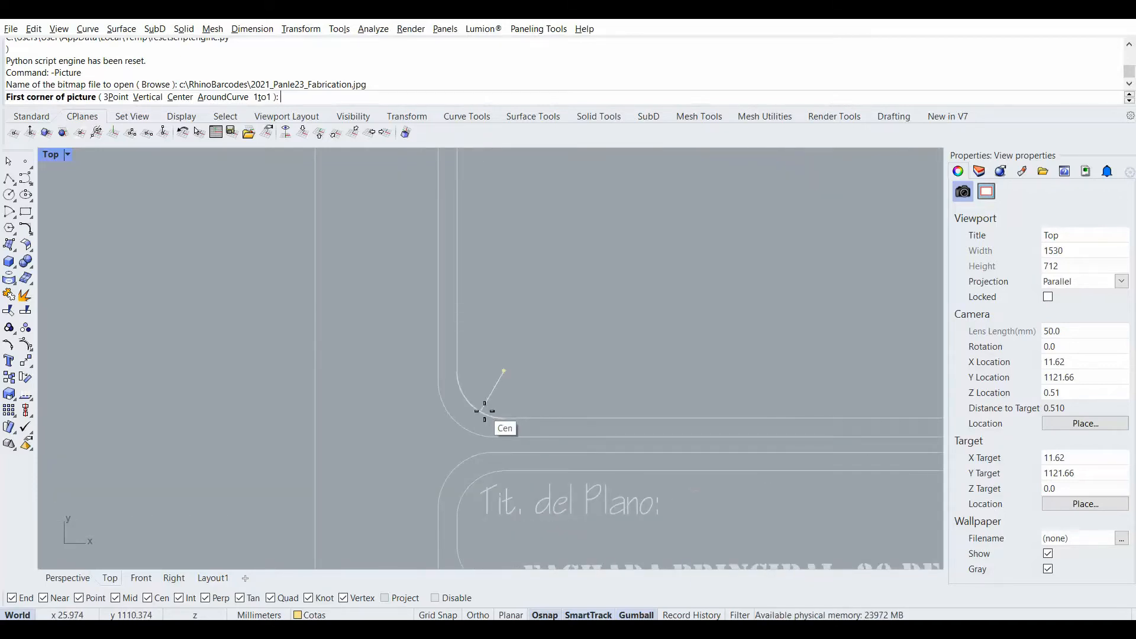
left_click(504, 370)
scroll(585, 349, "up", 5)
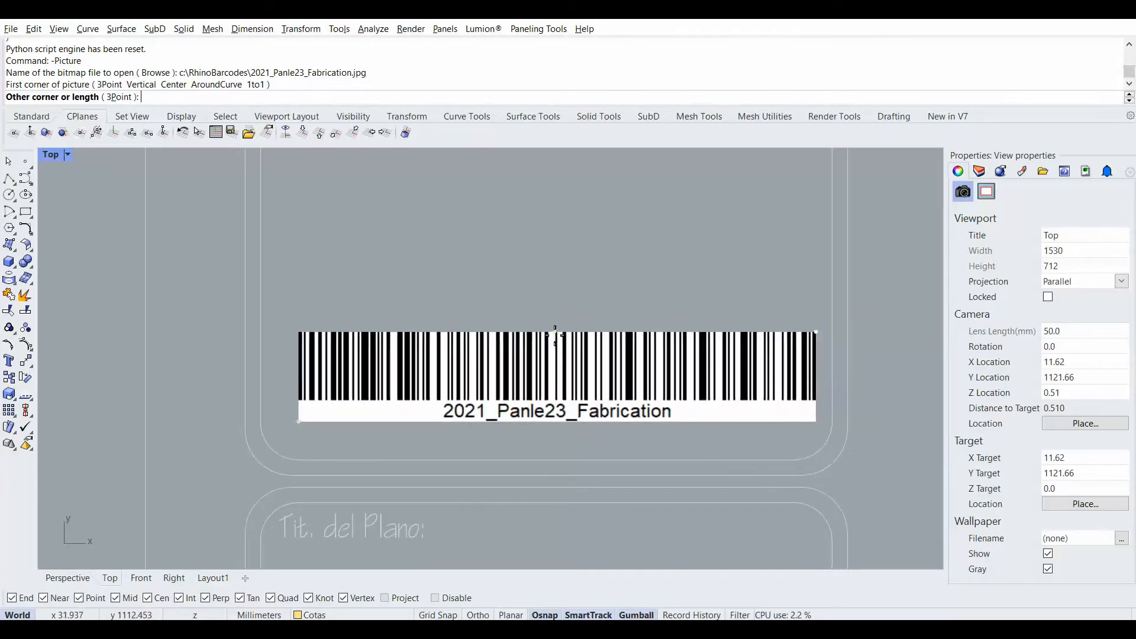
left_click(544, 339)
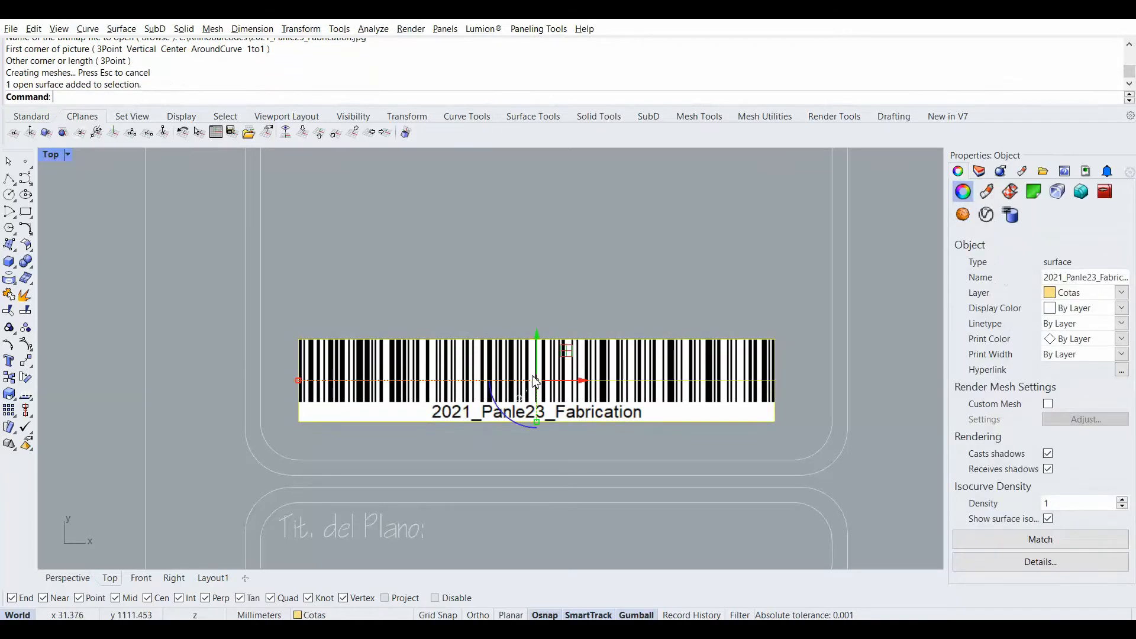
- Move the placed barcode picture slightly upward within the notes box and deselect it
scroll(529, 342, "down", 3)
right_click_drag(459, 244, 566, 292)
right_click_drag(631, 330, 520, 312)
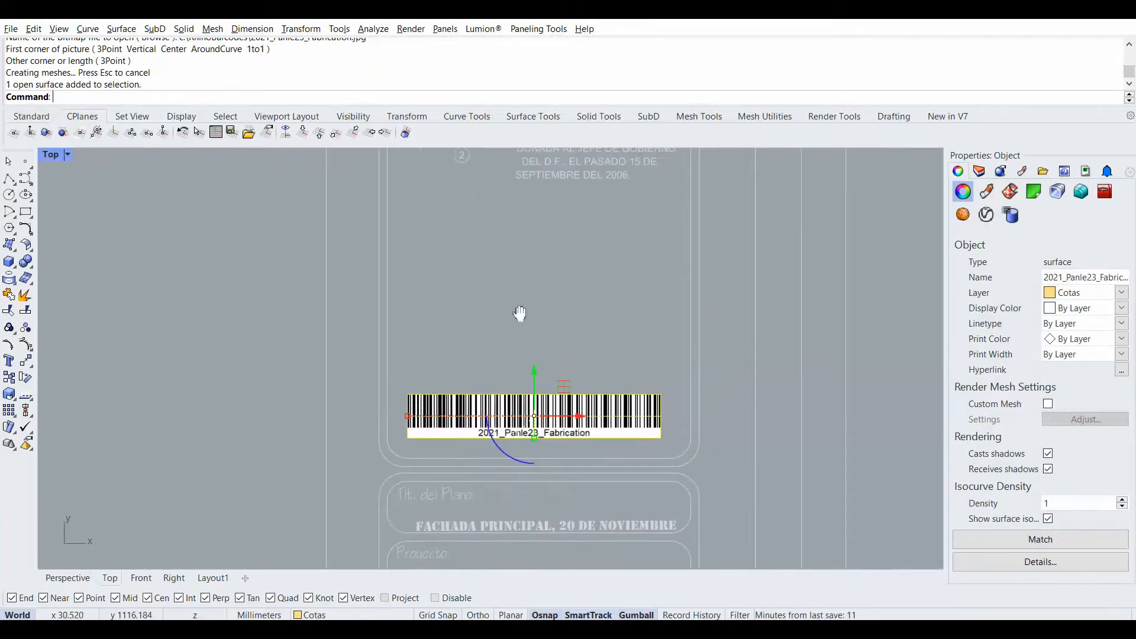
mouse_move(537, 374)
left_mouse_down()
mouse_move(522, 319)
mouse_move(530, 353)
left_mouse_up()
left_click(532, 285)
- Examine the barcode's placement within the title block and the whole drawing sheet
left_click(550, 390)
scroll(340, 306, "down", 5)
left_click(340, 307)
right_click_drag(340, 307, 530, 362)
left_click(588, 371)
scroll(588, 371, "up", 4)
left_click(573, 261)
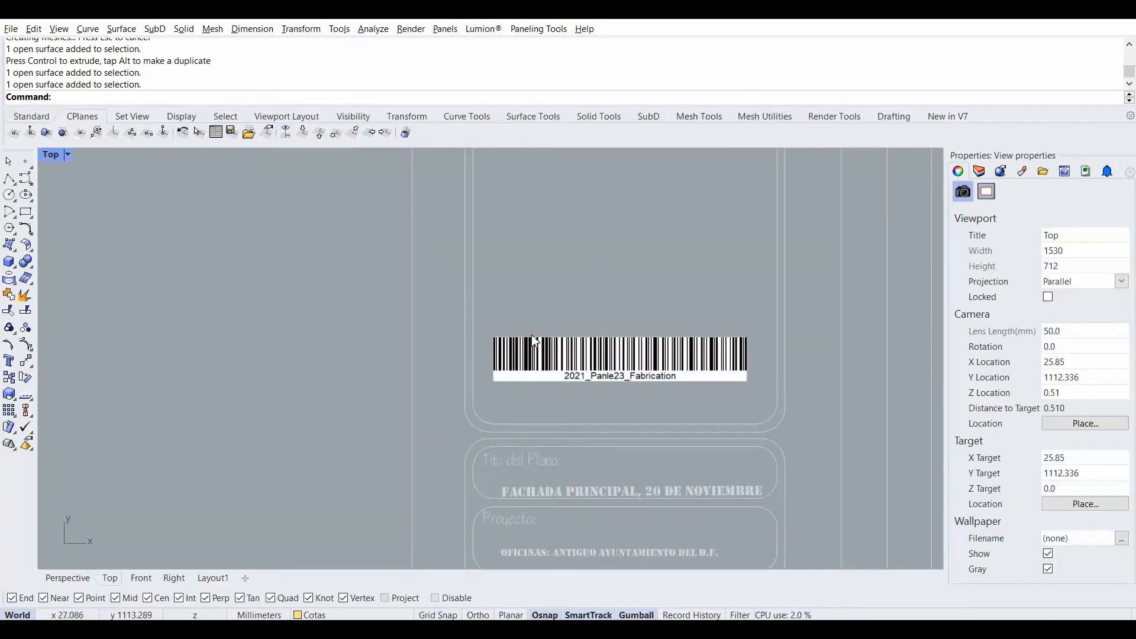
scroll(594, 366, "up", 2)
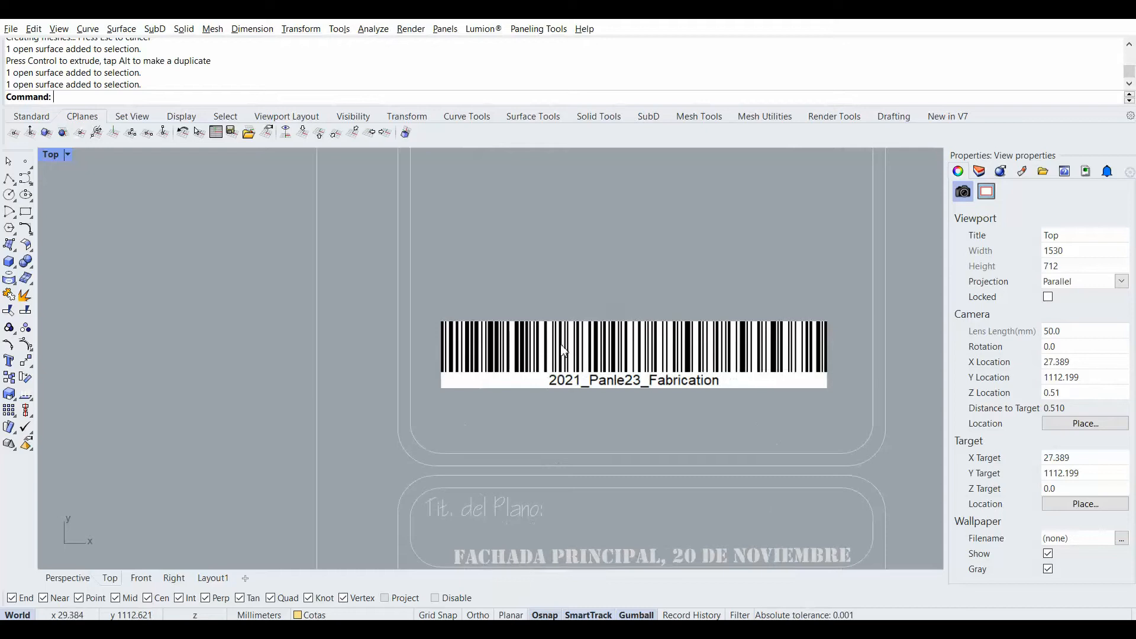
scroll(690, 372, "down", 4)
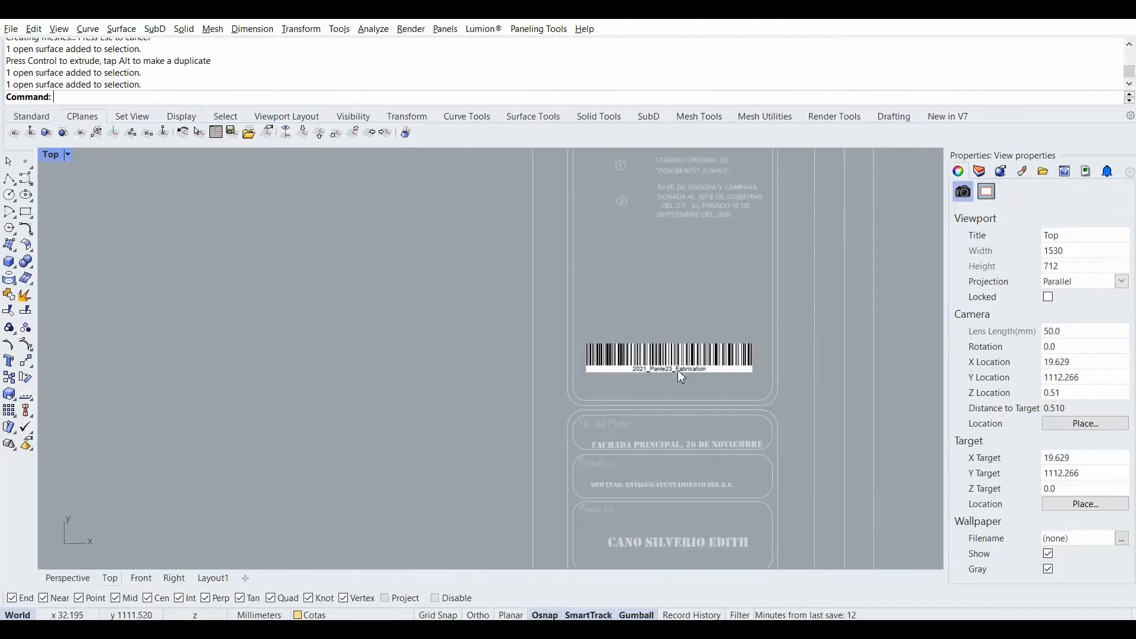
left_click(605, 356)
left_click(638, 306)
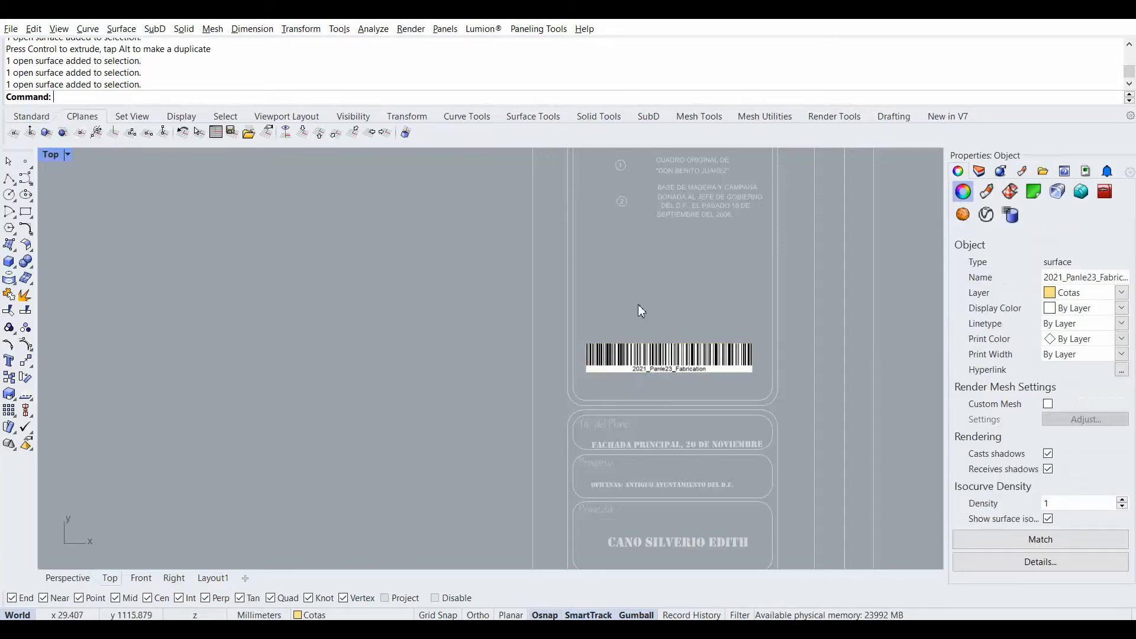
left_click(638, 367)
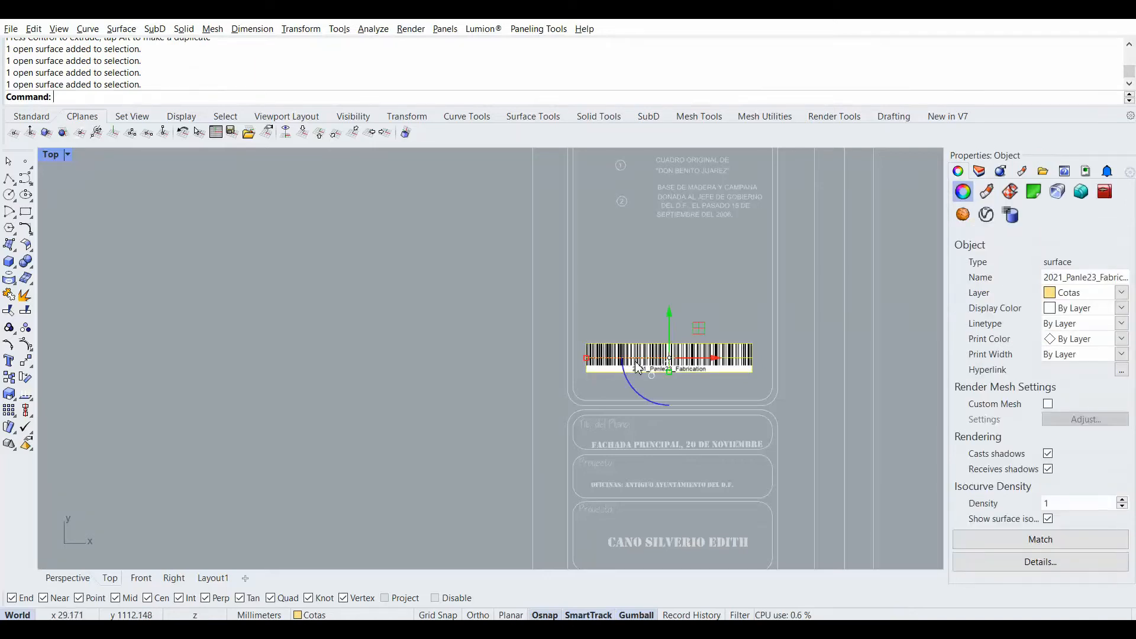
left_click(648, 377)
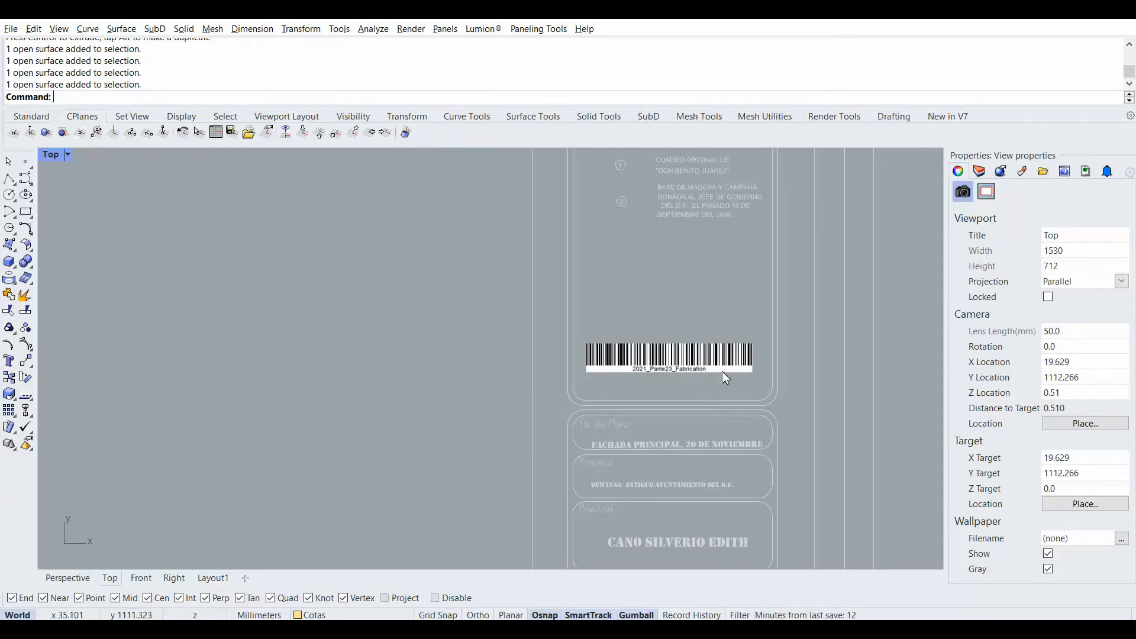
left_click(706, 365)
left_click(695, 293)
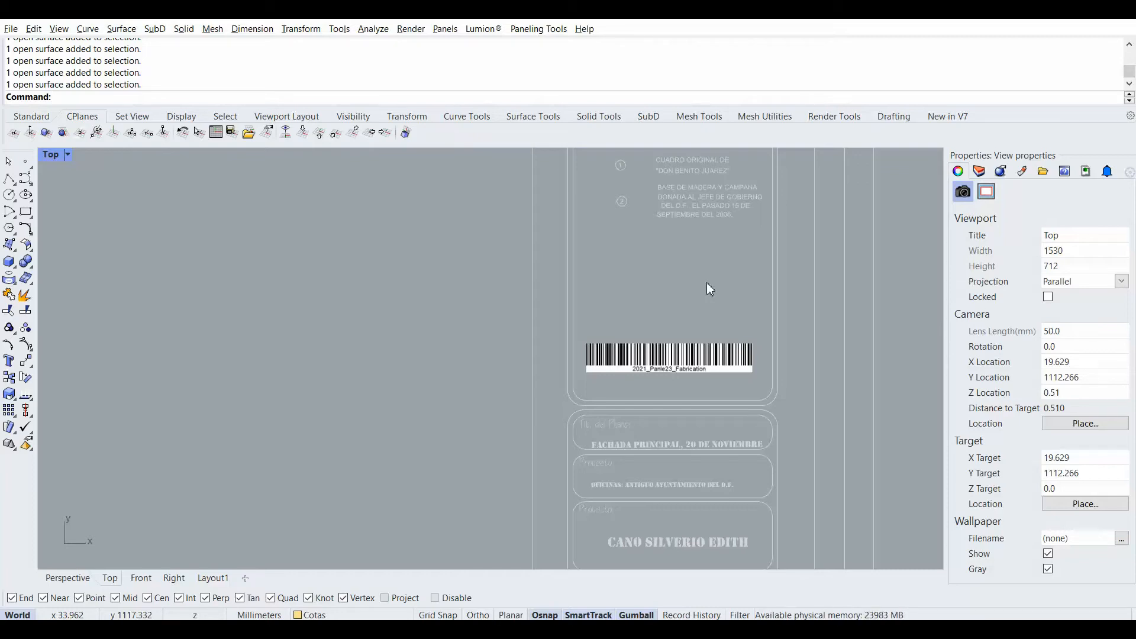
scroll(707, 282, "down", 2)
left_click(688, 311)
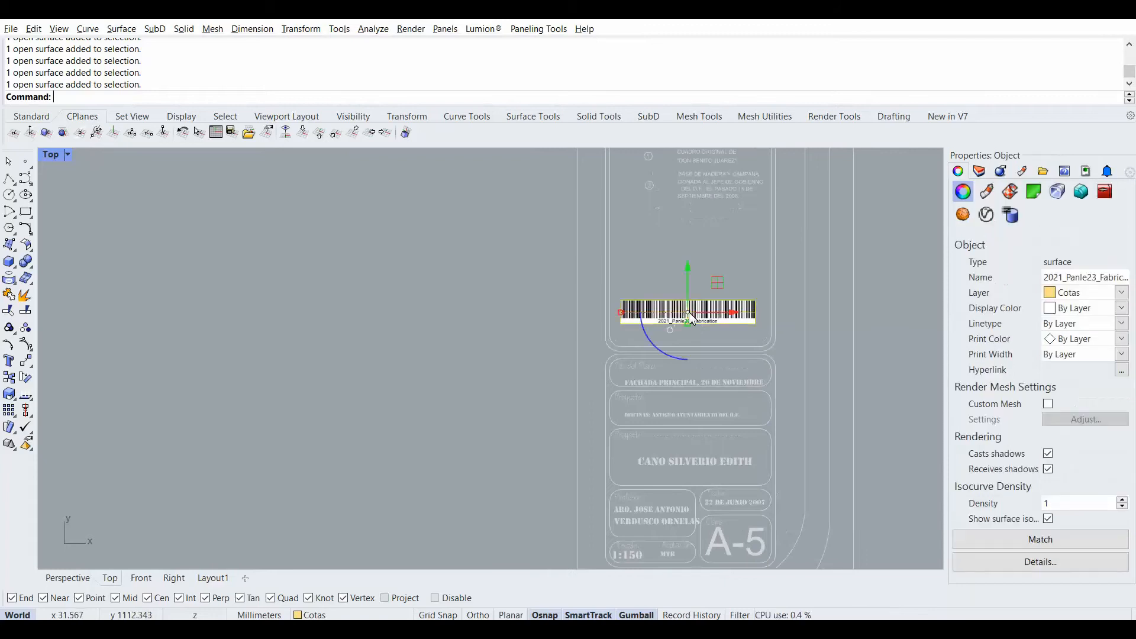
left_click(730, 249)
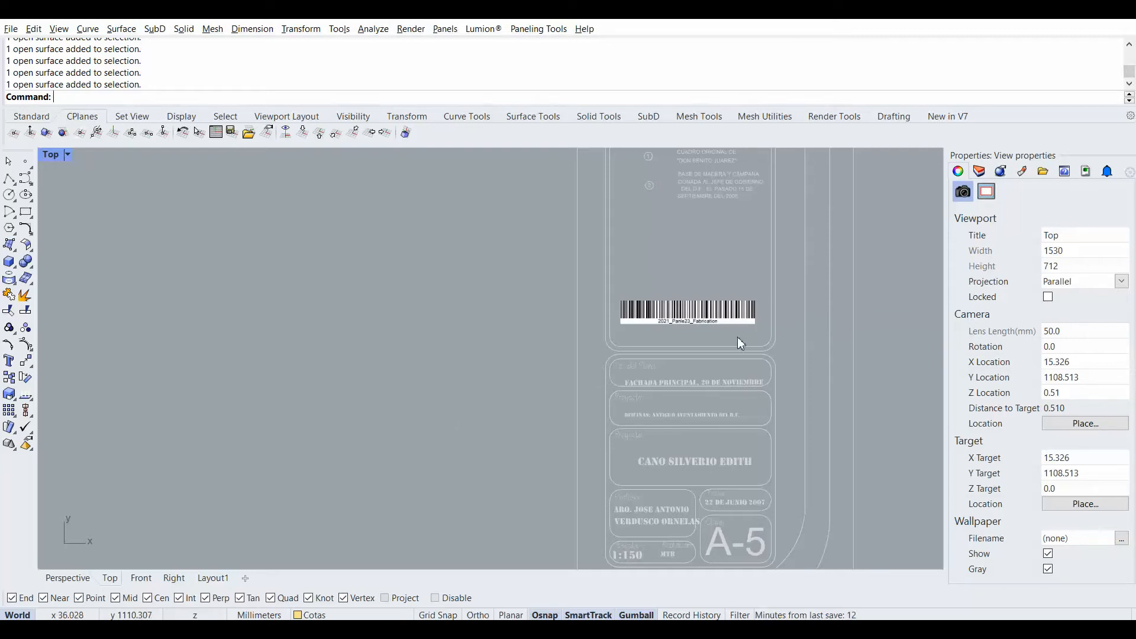
scroll(670, 357, "down", 2)
left_click(684, 331)
left_click(542, 341)
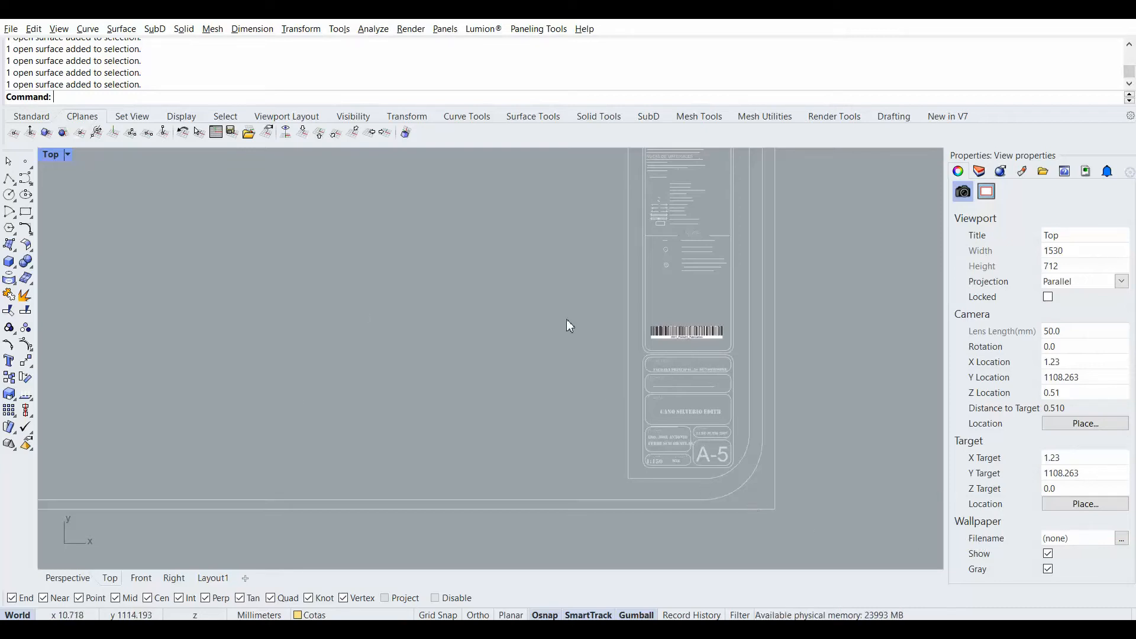
scroll(558, 417, "down", 2)
right_click_drag(547, 422, 568, 501)
scroll(689, 421, "up", 10)
right_click_drag(688, 421, 584, 326)
left_click(583, 341)
left_click(594, 264)
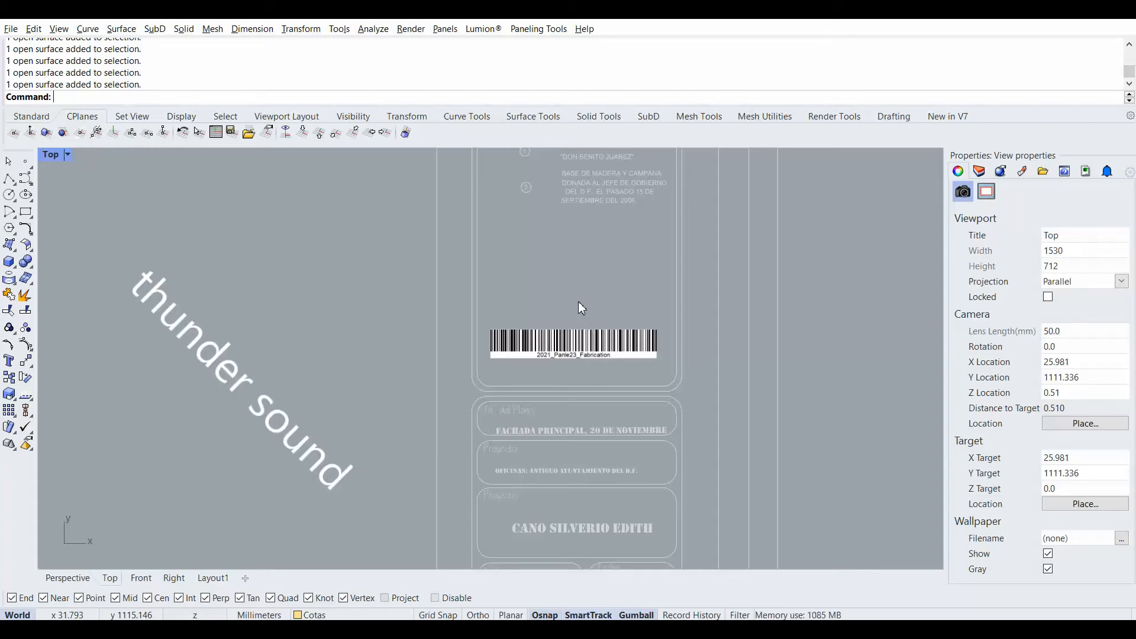
left_click(585, 340)
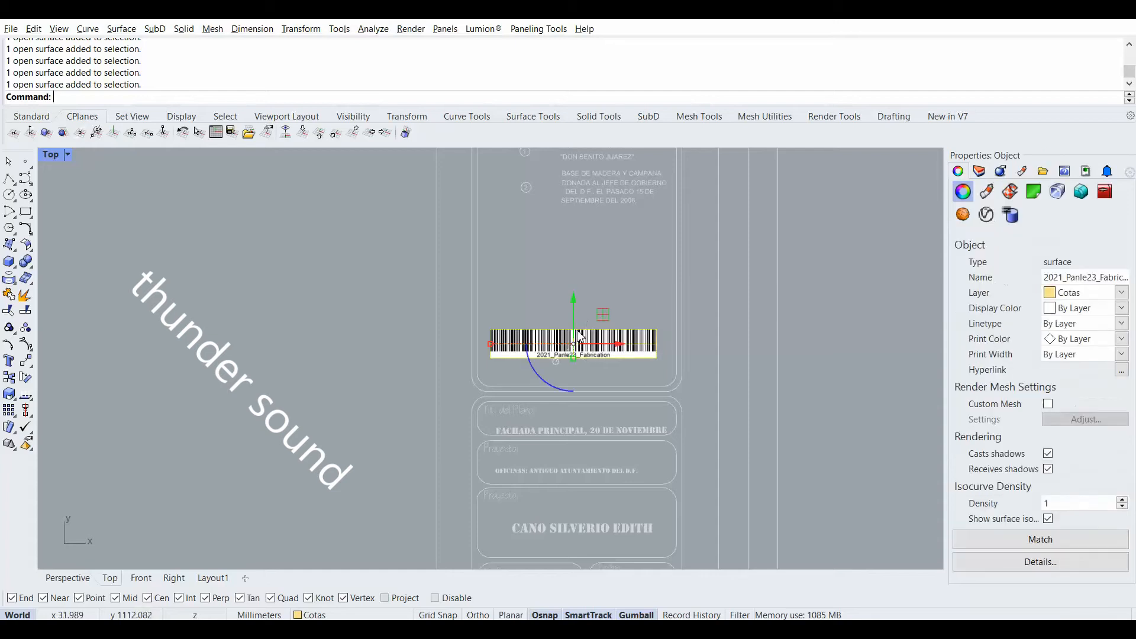
left_click(592, 264)
scroll(558, 261, "up", 1)
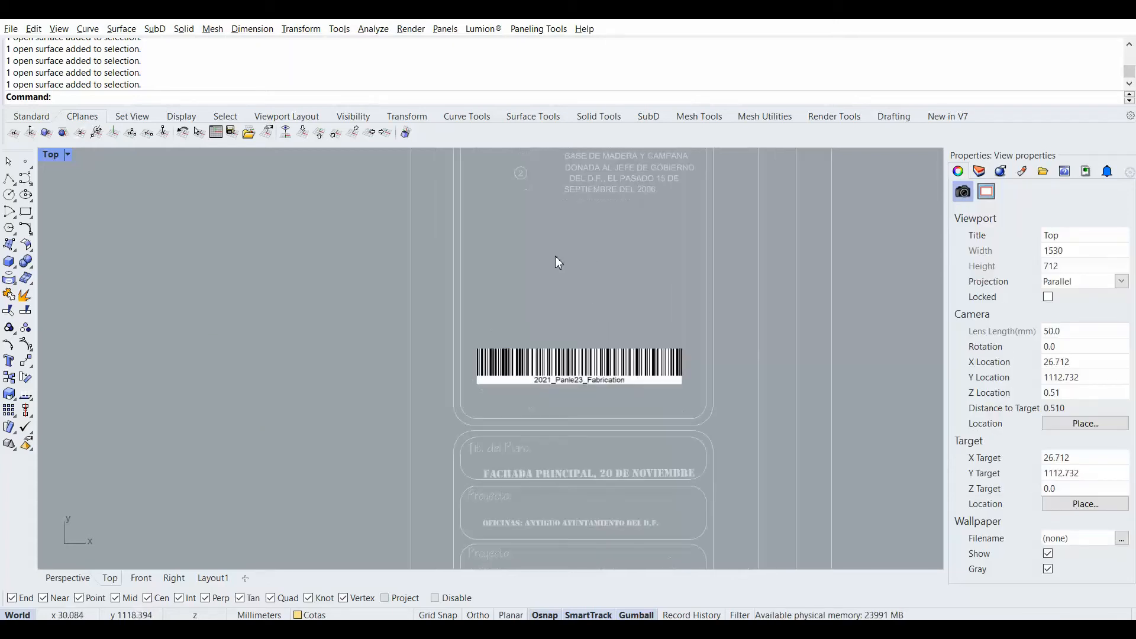
scroll(578, 325, "up", 1)
right_click_drag(577, 310, 563, 328)
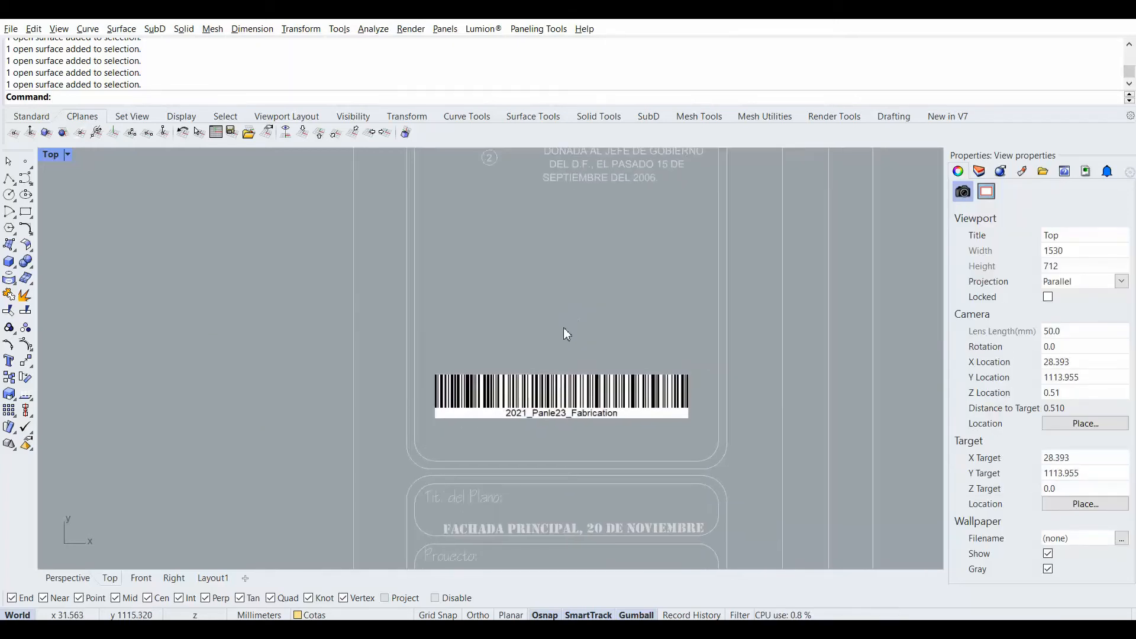
left_click(545, 397)
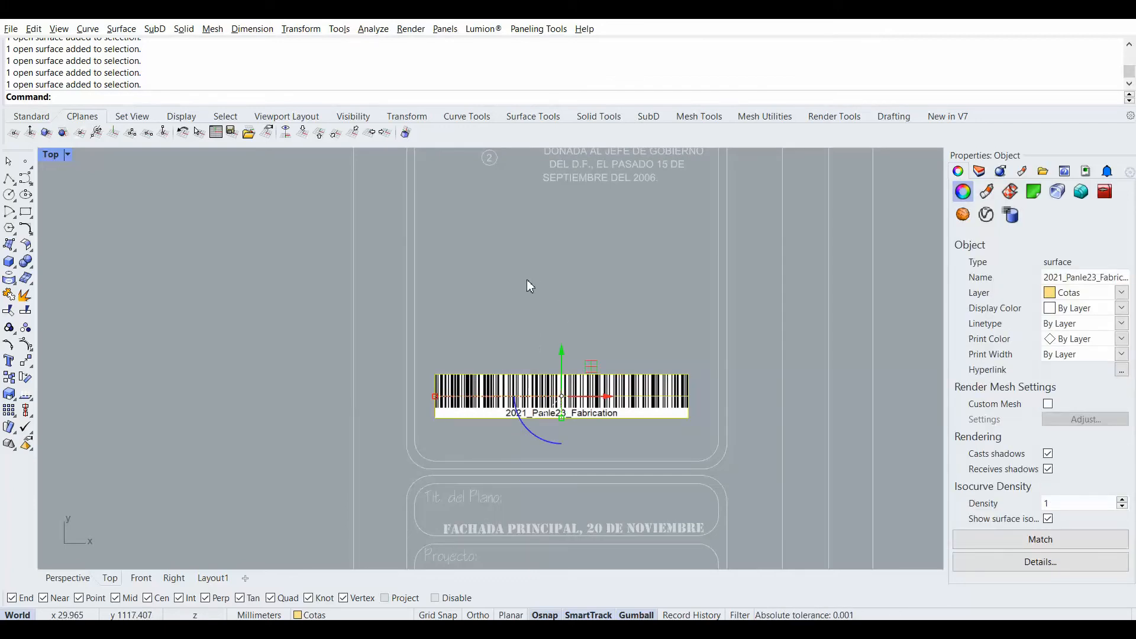
type("Int")
key("BackSpace")
key("BackSpace")
key("BackSpace")
key("BackSpace")
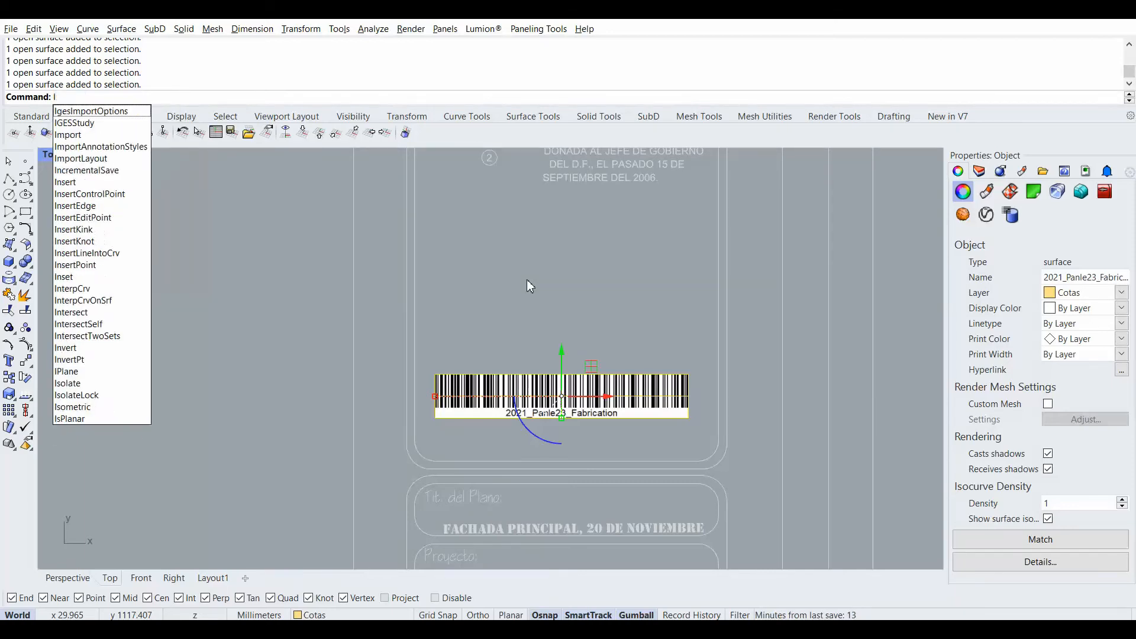
- Switch to Visual Studio Code and rerun the barcode script for the text 2021_Panle23_Fabrication5556
key("alt+Tab")
left_click_drag(327, 544, 321, 544)
key("F2")
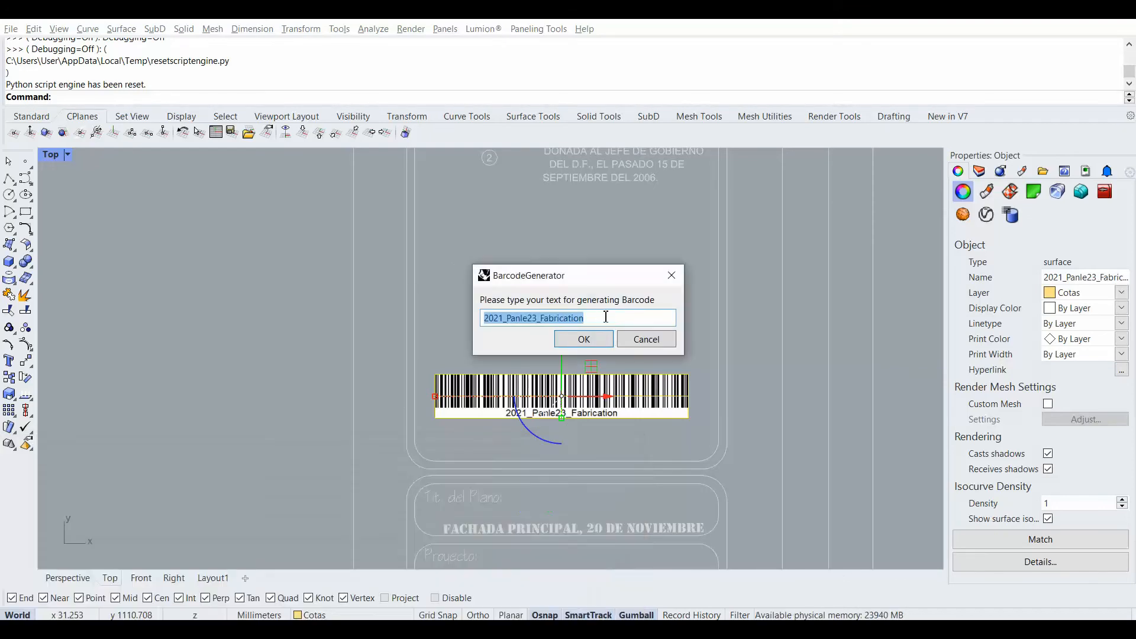
left_click(605, 320)
type("4545")
key("Return")
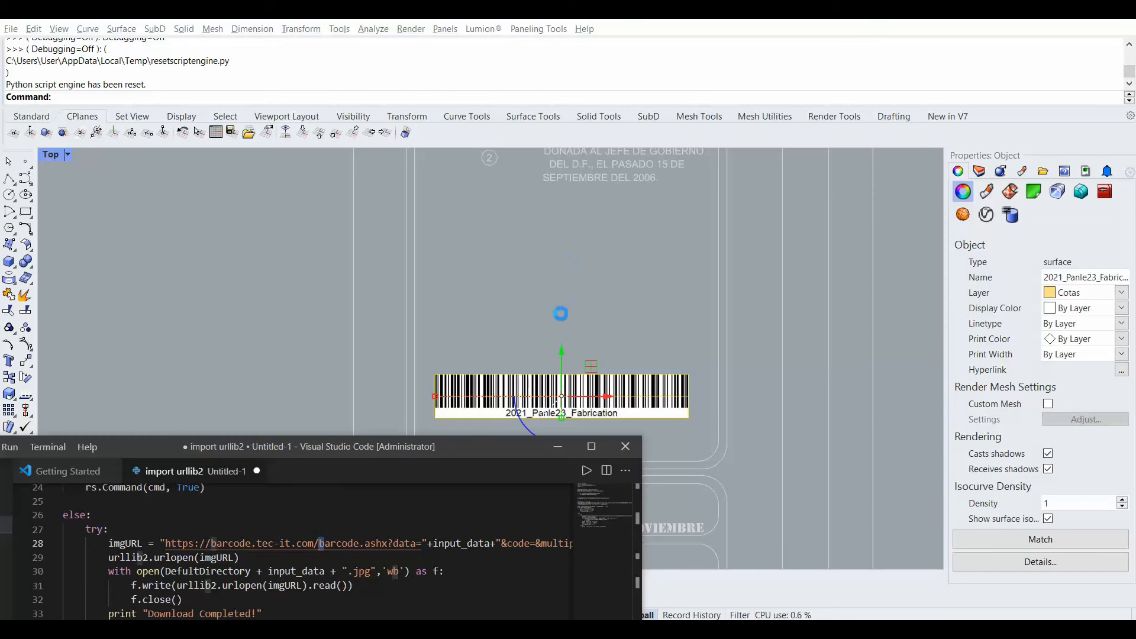
- Place the new barcode picture in the notes box just above the existing barcode, at about the same width, and clear the selection
left_click(442, 345)
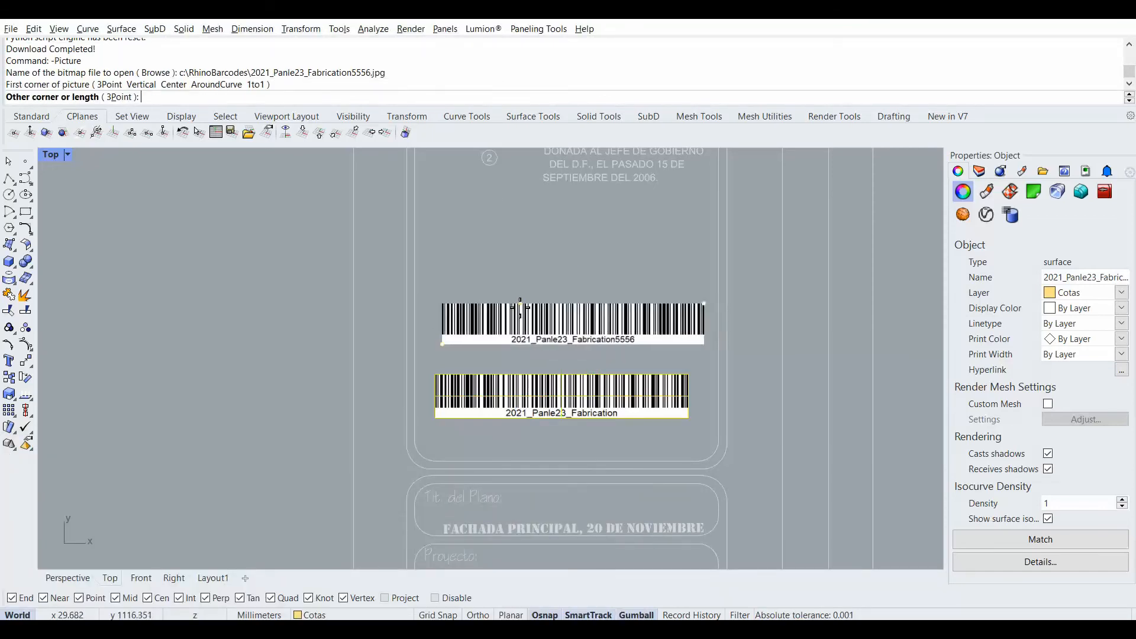
left_click(538, 304)
left_click(600, 258)
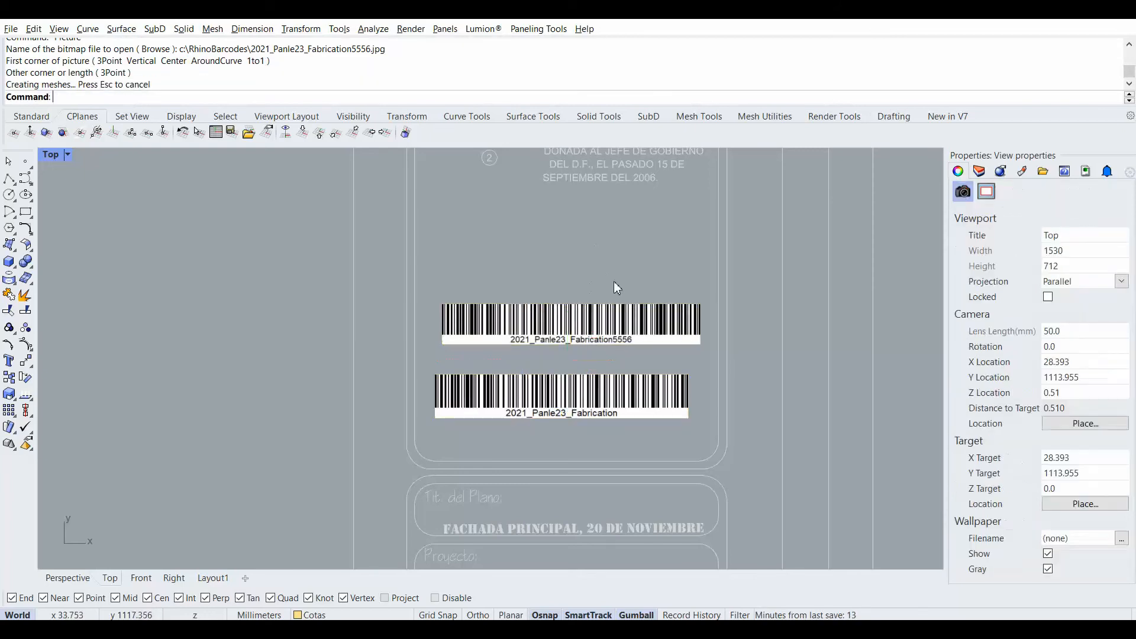
- Move the upper barcode picture slightly left so its left edge lines up with the lower barcode, and deselect it
right_click_drag(600, 258, 562, 261)
left_click(570, 331)
left_click_drag(589, 330, 581, 331)
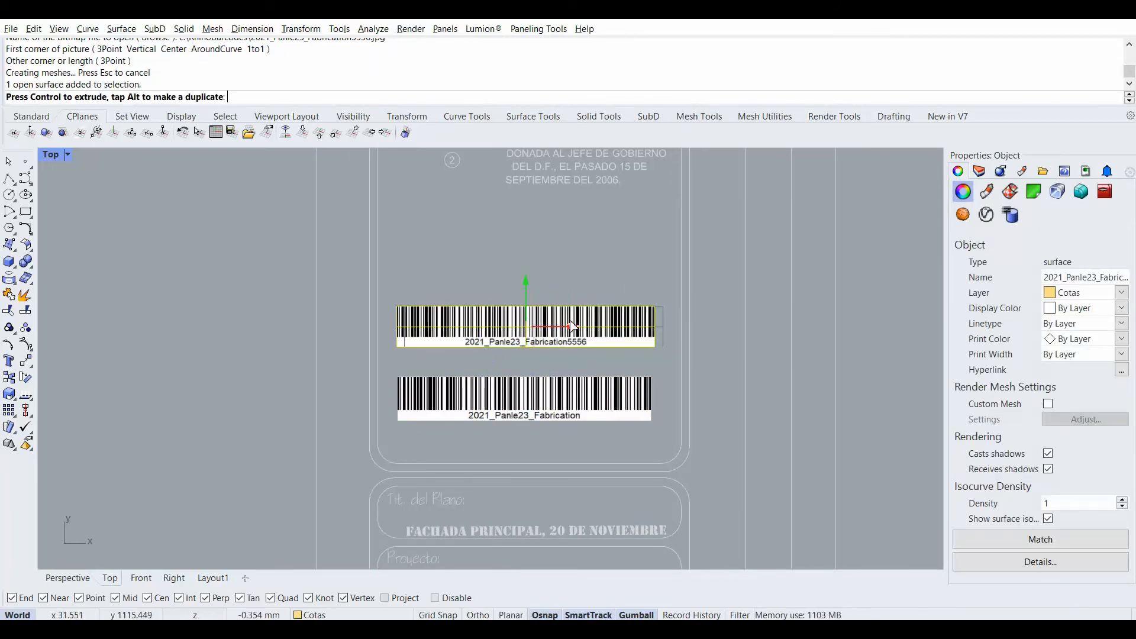
left_click(599, 283)
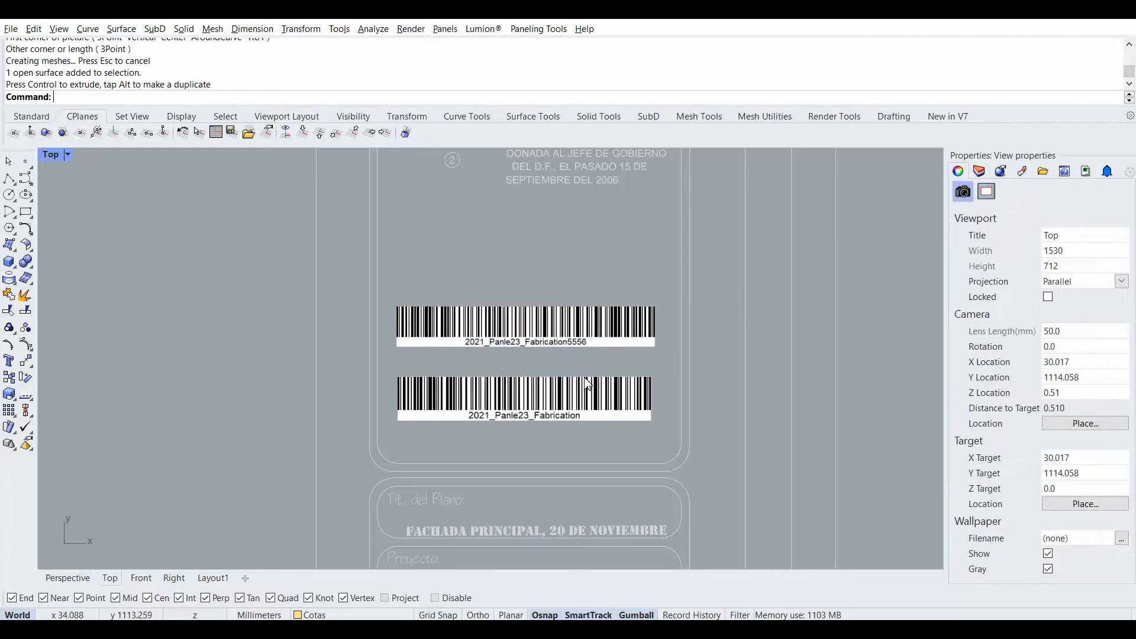
left_click(550, 336)
left_click(553, 264)
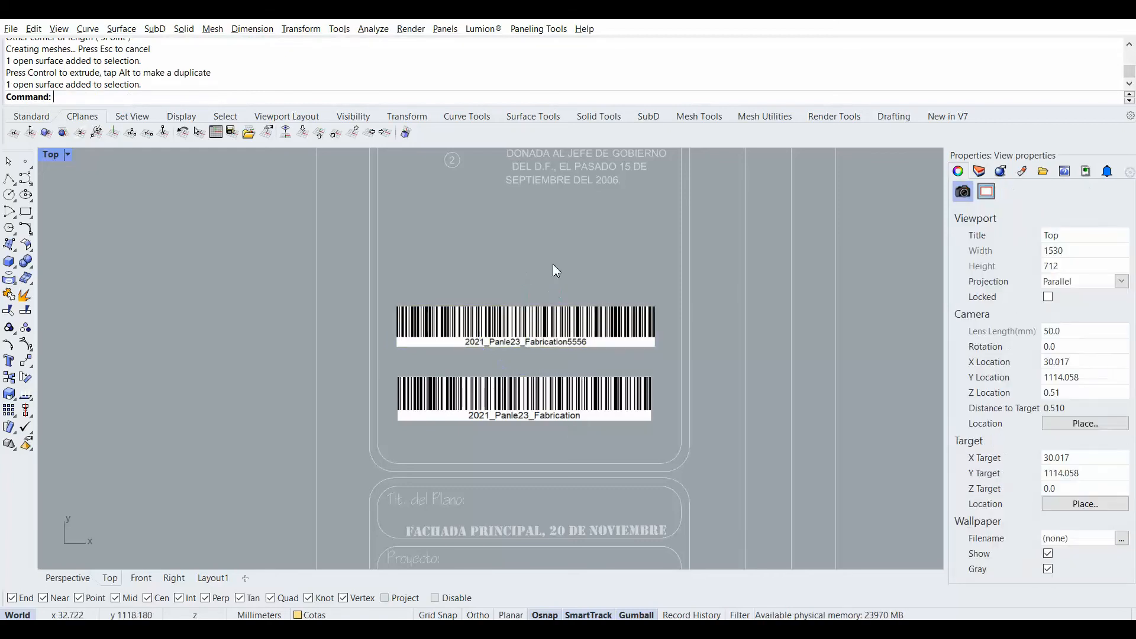